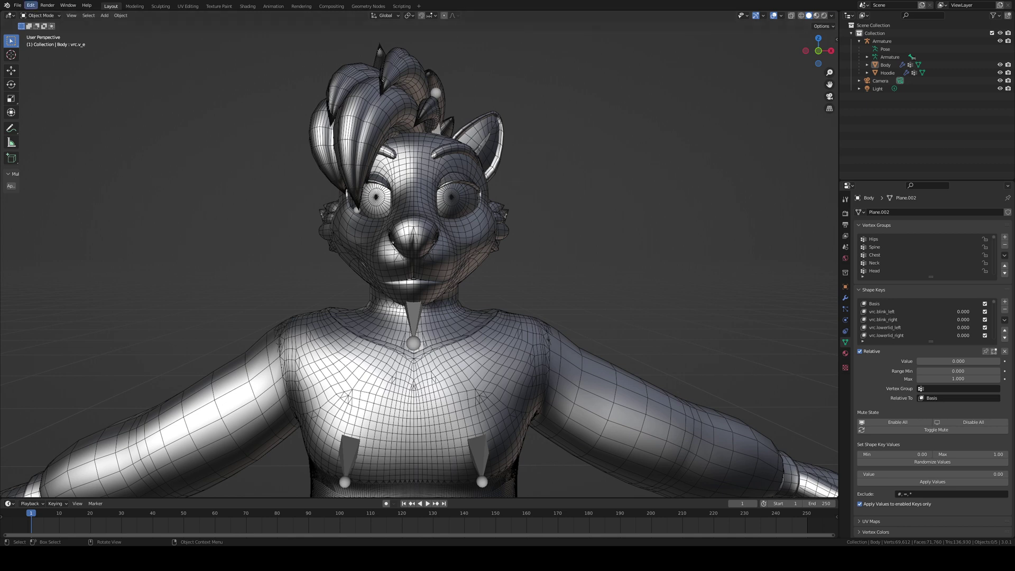
# Stay in Object Mode and select the Body mesh in the Outliner.
pyautogui.click(41, 16)
pyautogui.click(45, 27)
pyautogui.click(480, 236)
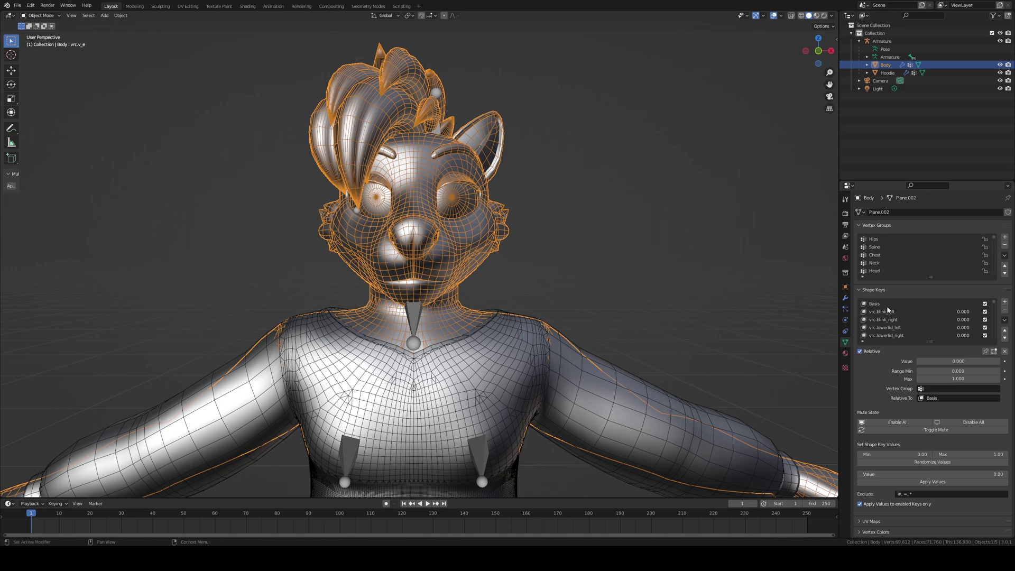
# Step through the vrc.v_aa, vrc.v_e and vrc.v_ih shape keys in the list.
pyautogui.scroll(-1, 889, 310)
pyautogui.scroll(-1, 890, 331)
pyautogui.click(882, 321)
pyautogui.scroll(-1, 890, 327)
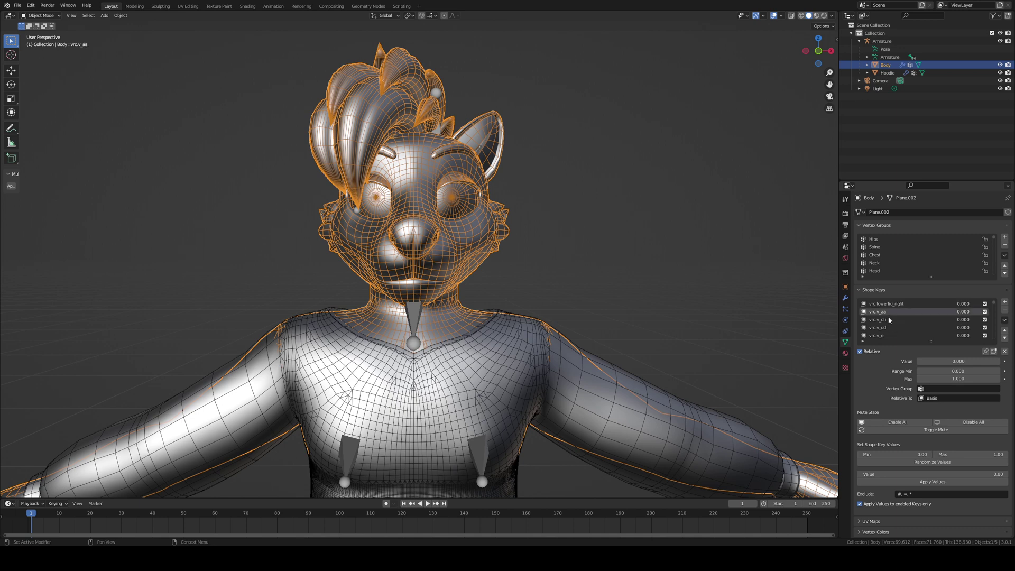
pyautogui.scroll(-1, 894, 325)
pyautogui.click(895, 330)
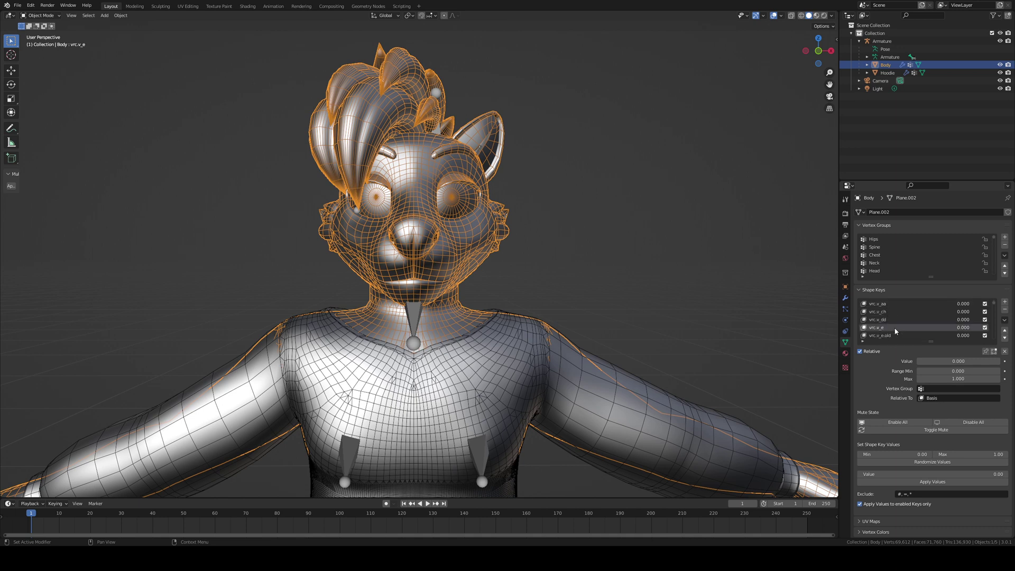
pyautogui.scroll(-1, 886, 331)
pyautogui.scroll(-2, 891, 330)
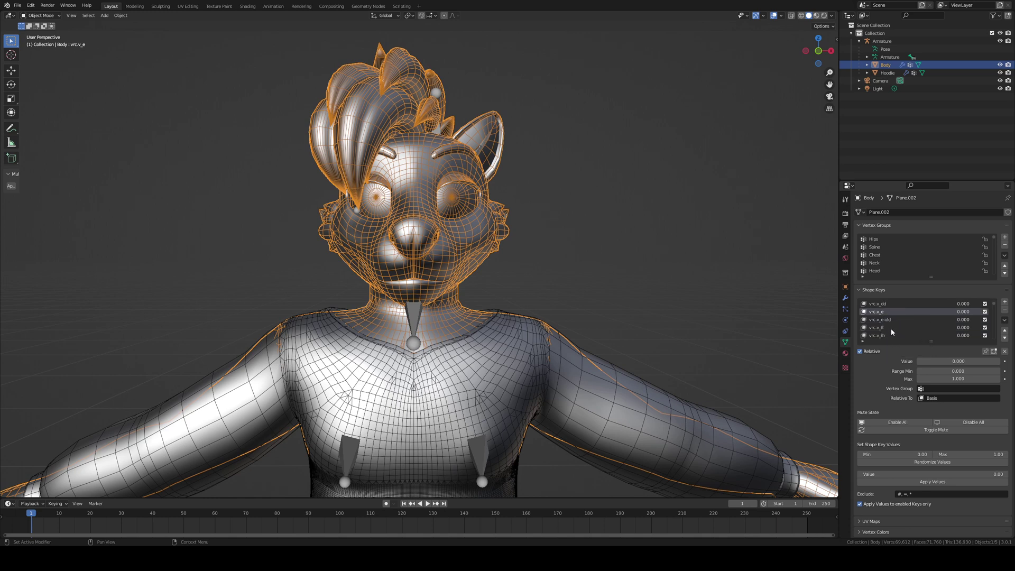
pyautogui.click(884, 327)
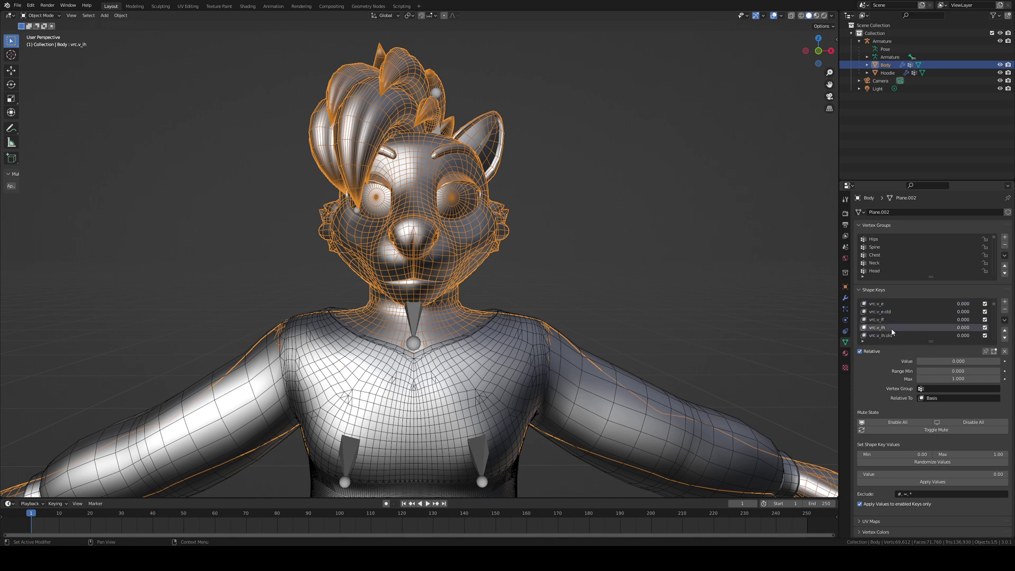
# Check vrc.v_oh and vrc.v_ou, then return to vrc.v_aa.
pyautogui.scroll(-2, 893, 330)
pyautogui.scroll(-2, 893, 330)
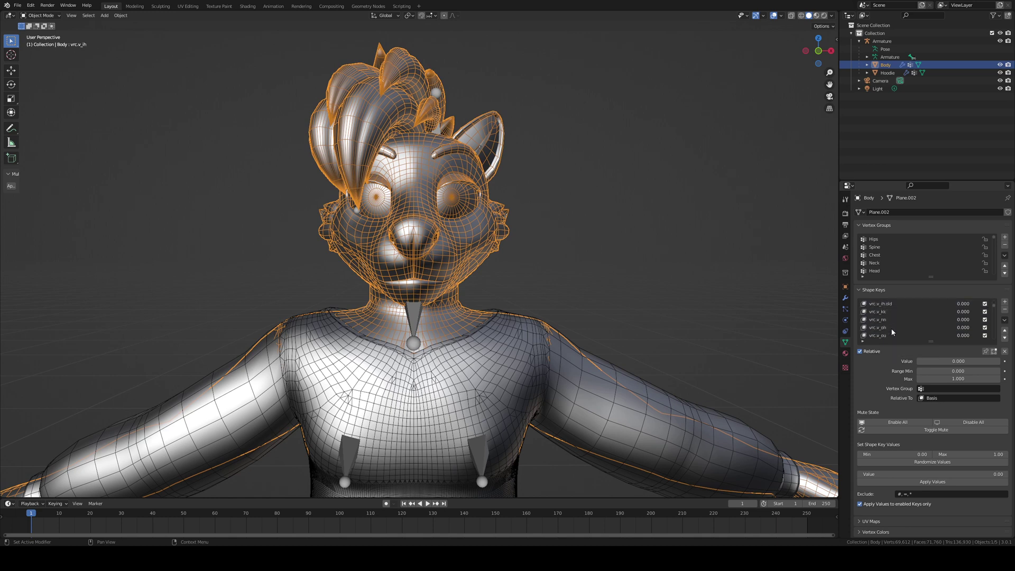
pyautogui.click(893, 328)
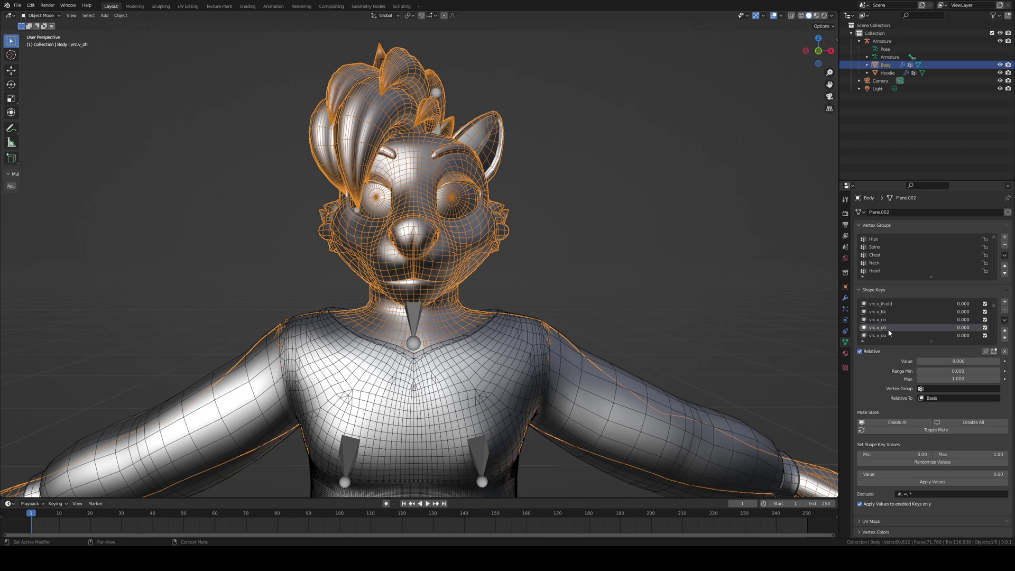
pyautogui.click(886, 337)
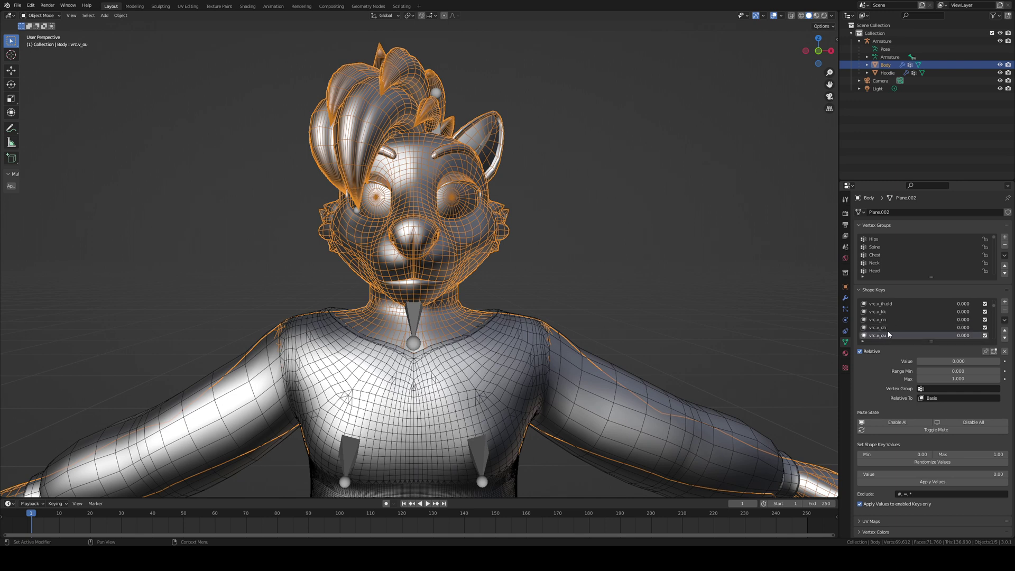
pyautogui.scroll(4, 886, 330)
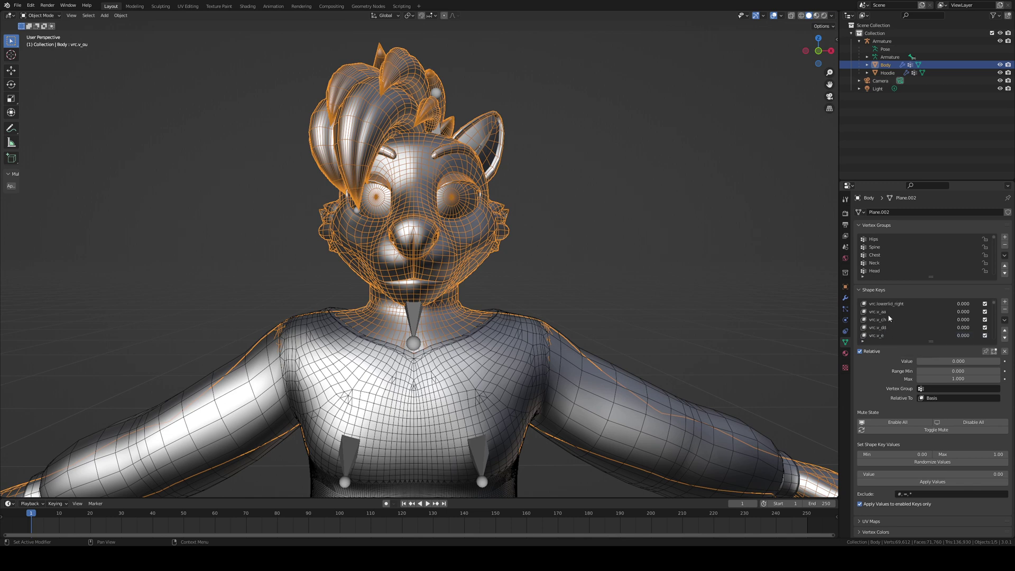
pyautogui.click(883, 312)
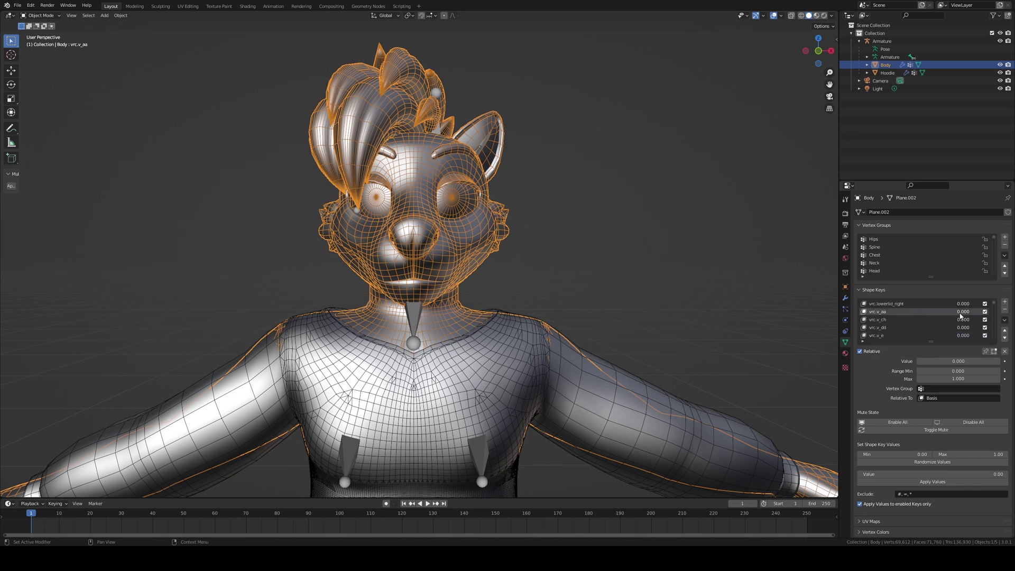
# Raise vrc.v_aa to 1.000 to open the mouth and bring up the Shape Key Specials menu.
pyautogui.moveTo(961, 316); pyautogui.dragTo(985, 313)
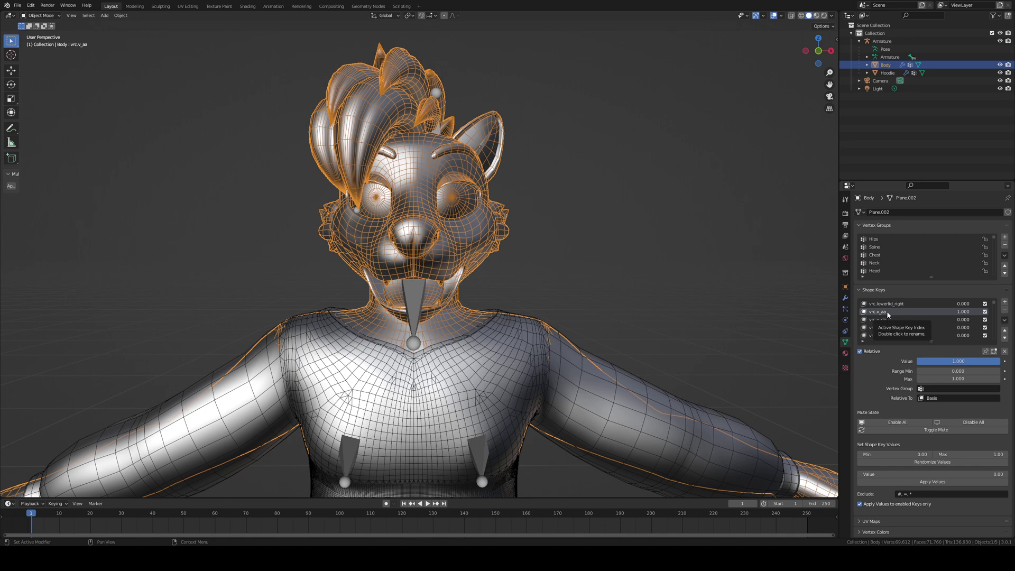
pyautogui.scroll(-1, 910, 325)
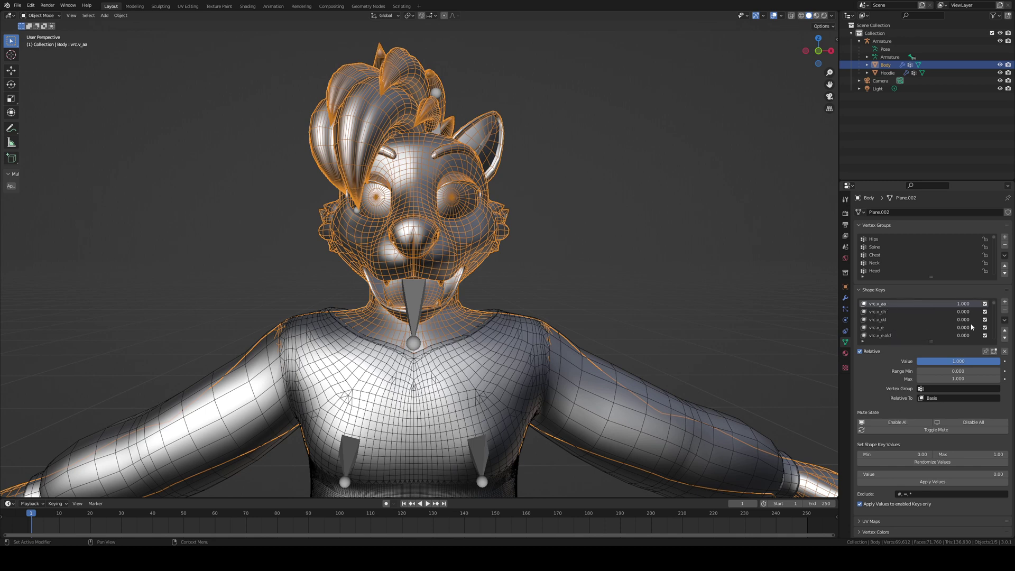
pyautogui.scroll(-9, 970, 327)
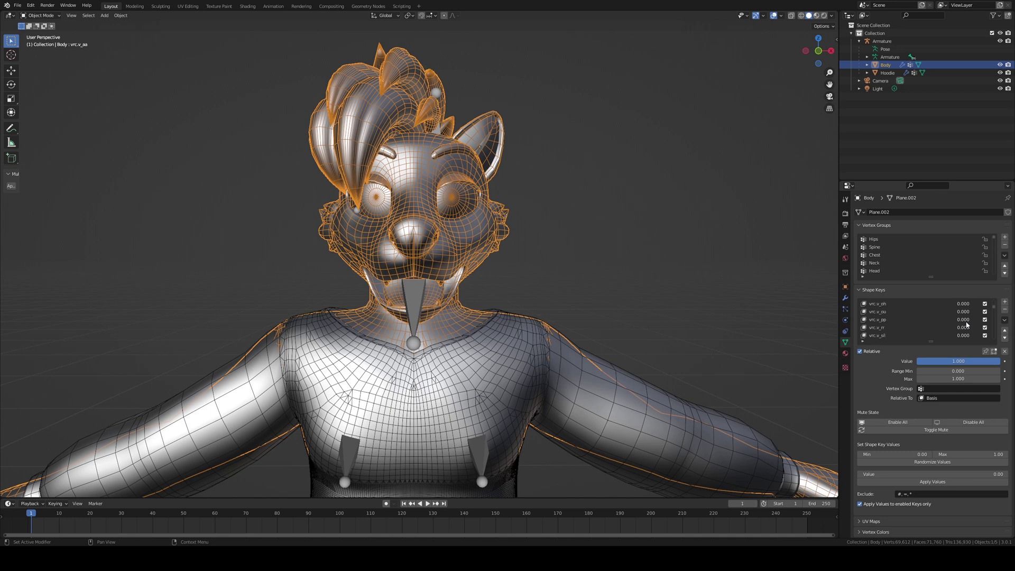
pyautogui.scroll(-8, 967, 324)
pyautogui.scroll(-8, 967, 325)
pyautogui.scroll(-5, 964, 325)
pyautogui.scroll(-8, 963, 324)
pyautogui.scroll(10, 963, 319)
pyautogui.scroll(8, 963, 320)
pyautogui.scroll(5, 963, 320)
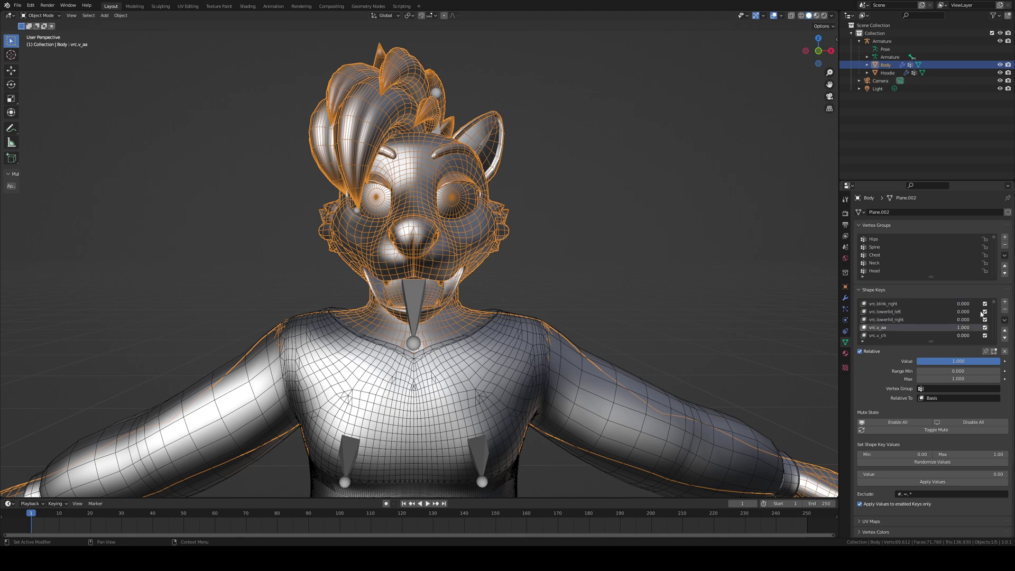
pyautogui.scroll(-1, 899, 320)
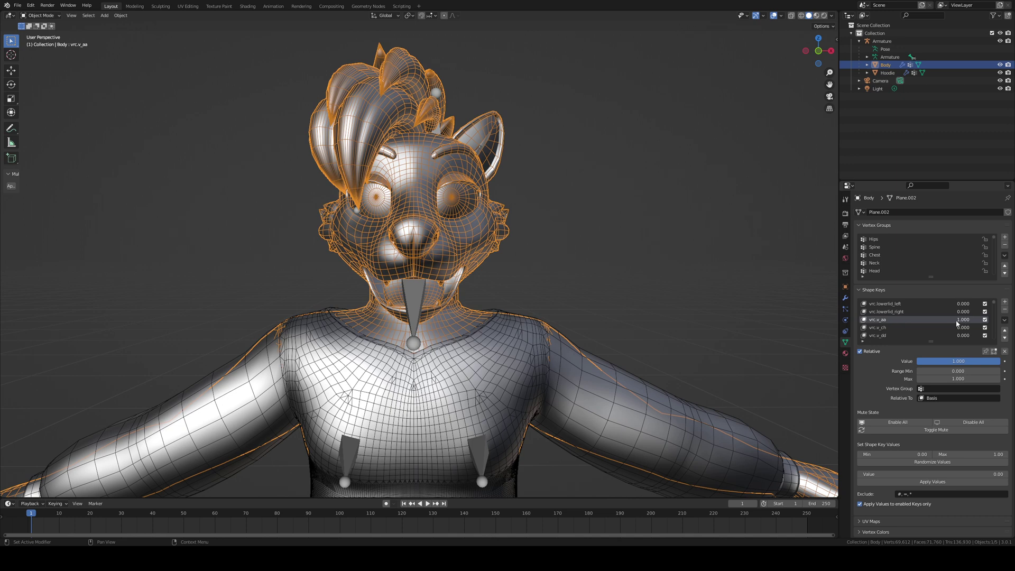
pyautogui.click(1005, 319)
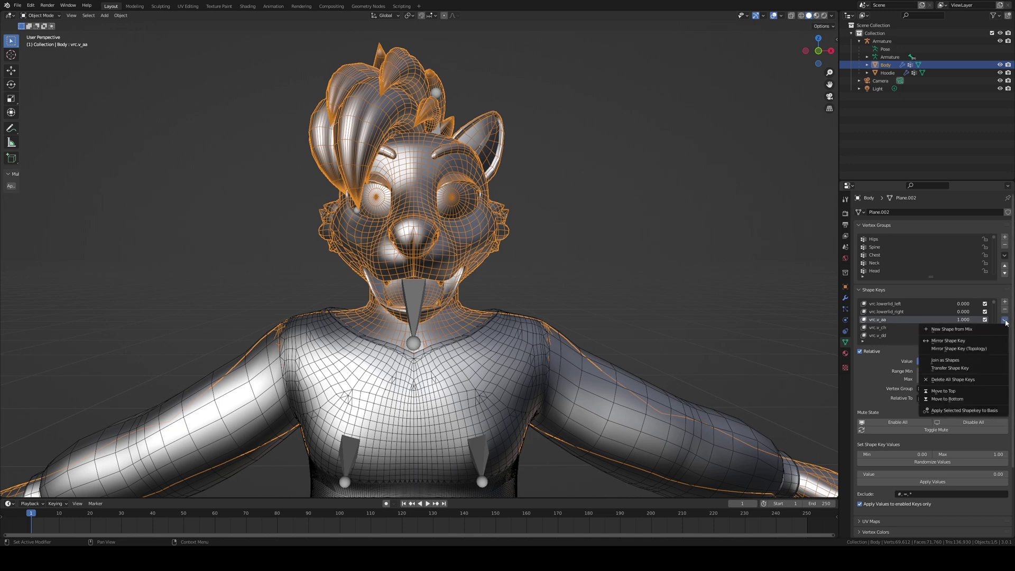
# Create Key 95 from the current mix and set its value to 1.000.
pyautogui.click(980, 332)
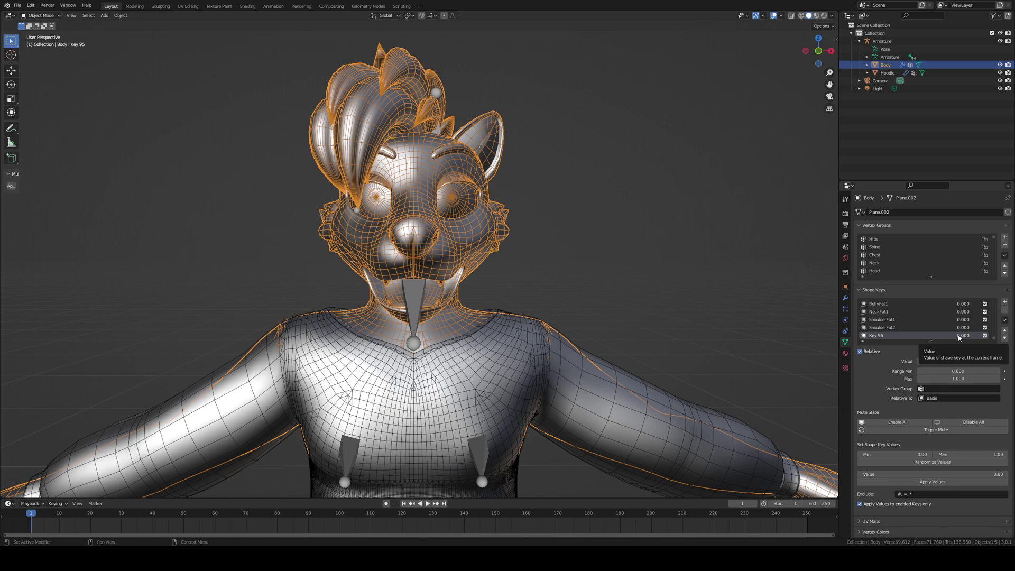
pyautogui.moveTo(960, 336); pyautogui.dragTo(996, 336)
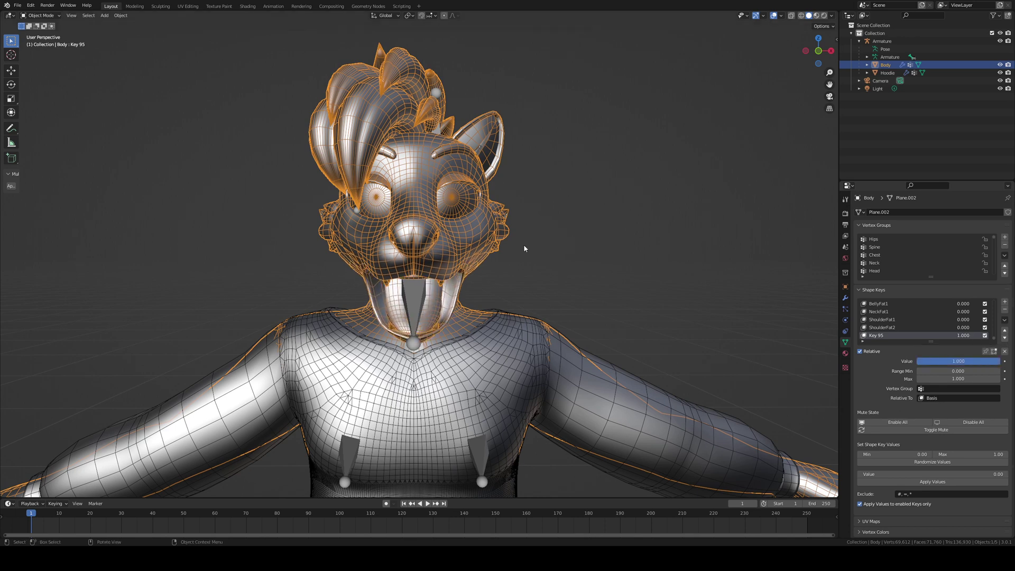
pyautogui.scroll(3, 932, 322)
pyautogui.scroll(3, 933, 322)
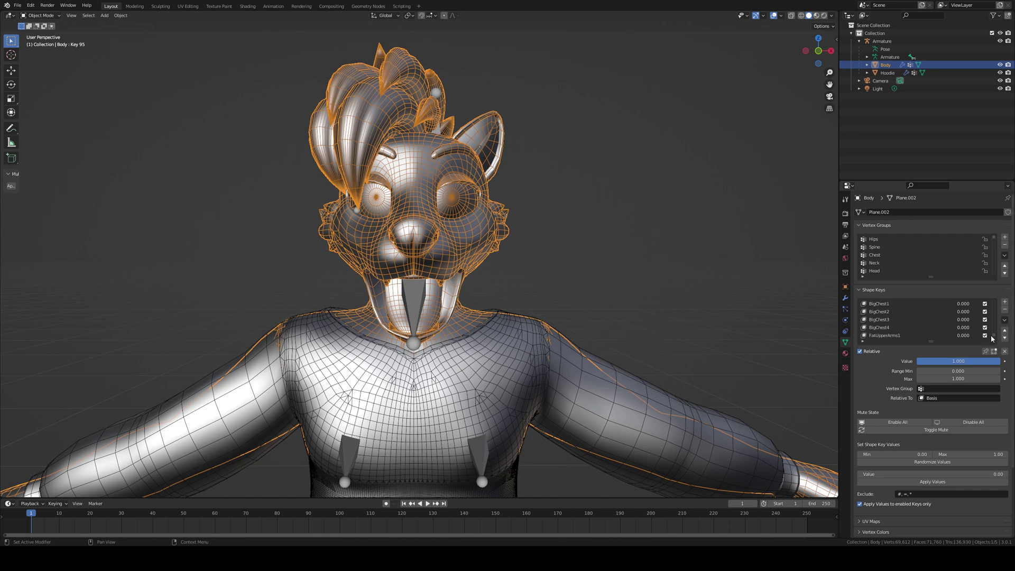
# Reset vrc.v_aa to 0.000 so the mouth closes, leaving Key 95 with the open-mouth shape.
pyautogui.moveTo(994, 338); pyautogui.dragTo(995, 290)
pyautogui.scroll(2, 938, 319)
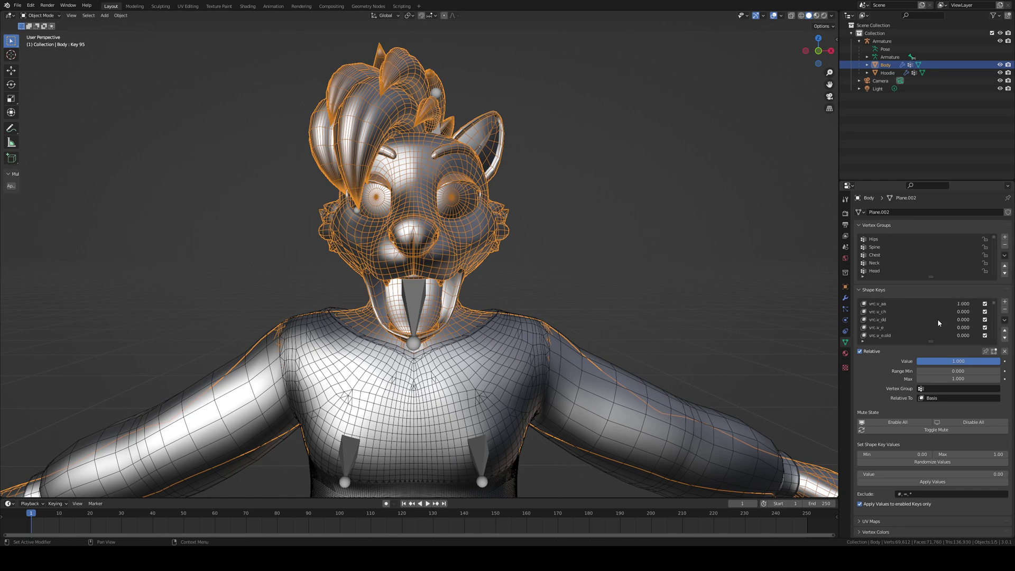
pyautogui.moveTo(970, 305); pyautogui.dragTo(899, 306)
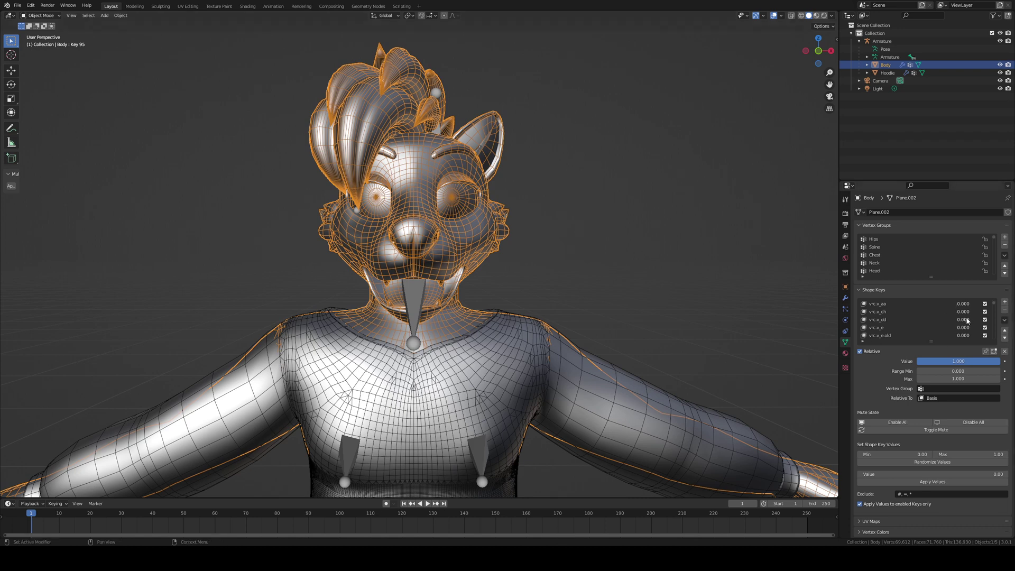
pyautogui.scroll(-15, 960, 321)
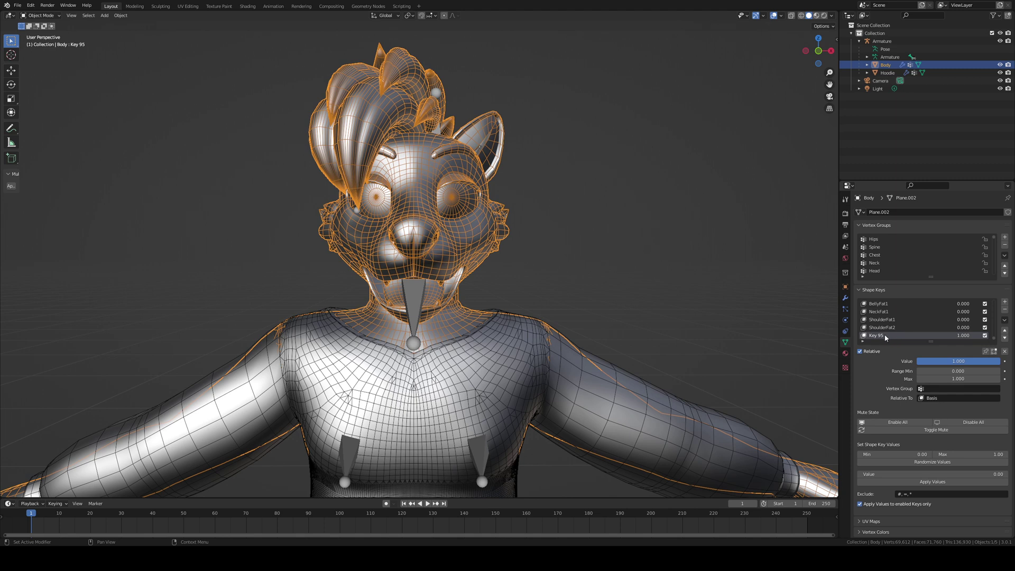
pyautogui.doubleClick(884, 335)
# Rename Key 95 to あ, which becomes あ.001.
pyautogui.press('BackSpace')
pyautogui.write('B')
pyautogui.press('Return')
# Delete the あ.001 shape key from the list.
pyautogui.doubleClick(884, 337)
pyautogui.press('BackSpace')
pyautogui.press('BackSpace')
pyautogui.press('BackSpace')
pyautogui.press('BackSpace')
pyautogui.press('BackSpace')
pyautogui.click(1004, 309)
pyautogui.scroll(2, 897, 324)
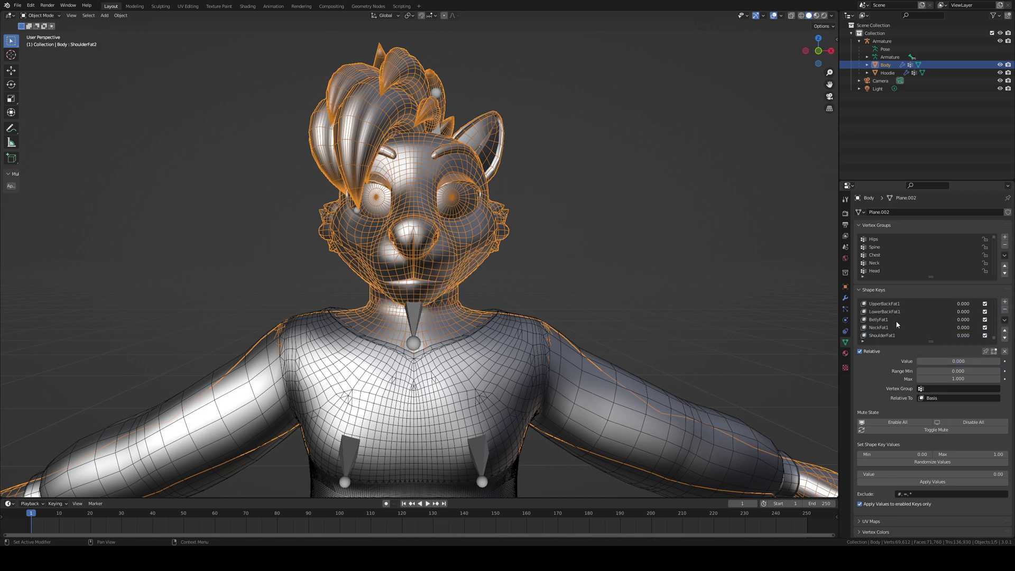
pyautogui.scroll(3, 898, 324)
pyautogui.scroll(-2, 899, 323)
pyautogui.click(888, 328)
pyautogui.scroll(-1, 878, 333)
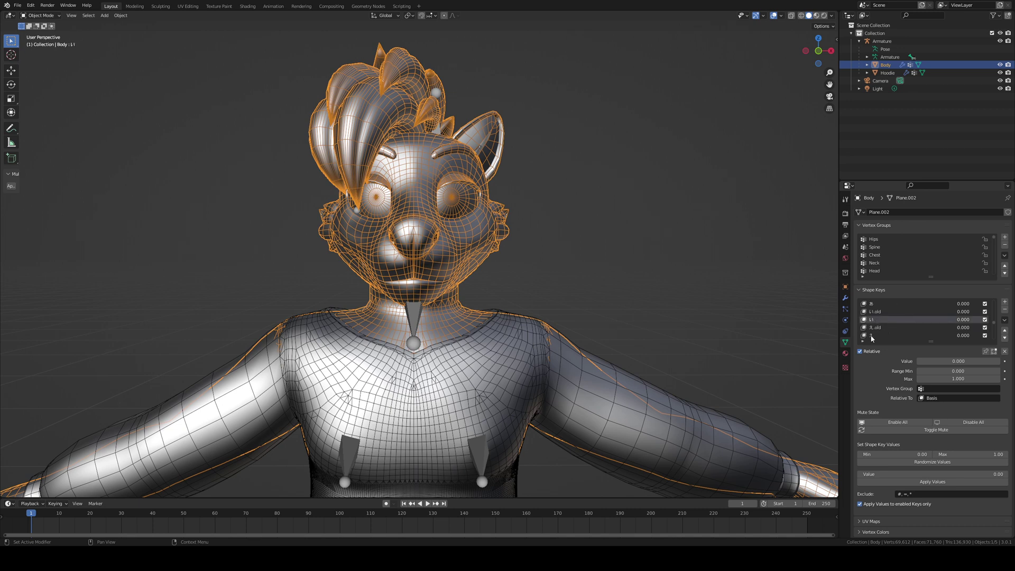
pyautogui.click(871, 336)
pyautogui.scroll(-1, 872, 335)
pyautogui.click(879, 334)
pyautogui.scroll(-1, 875, 335)
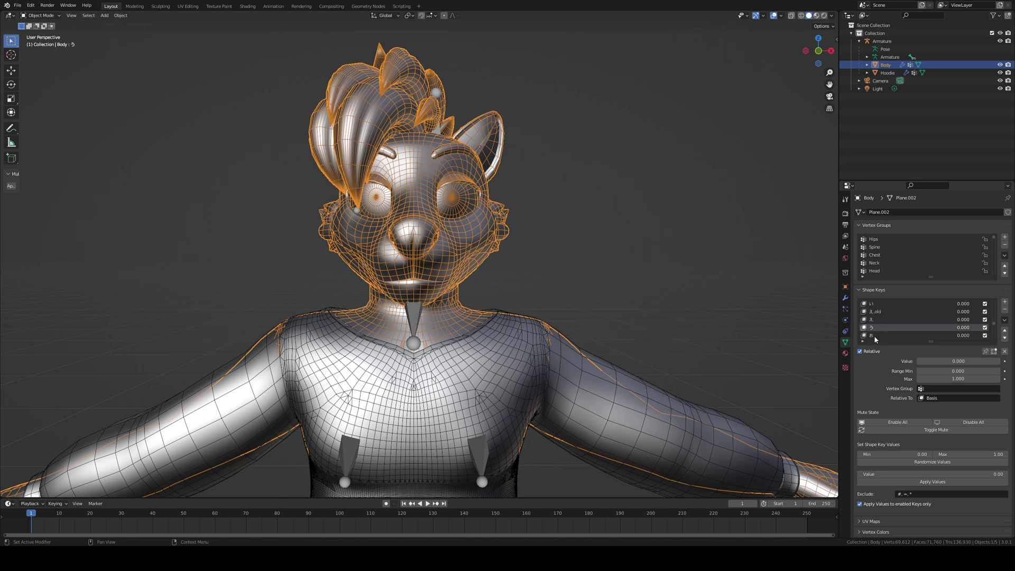
pyautogui.click(874, 335)
pyautogui.scroll(-5, 888, 325)
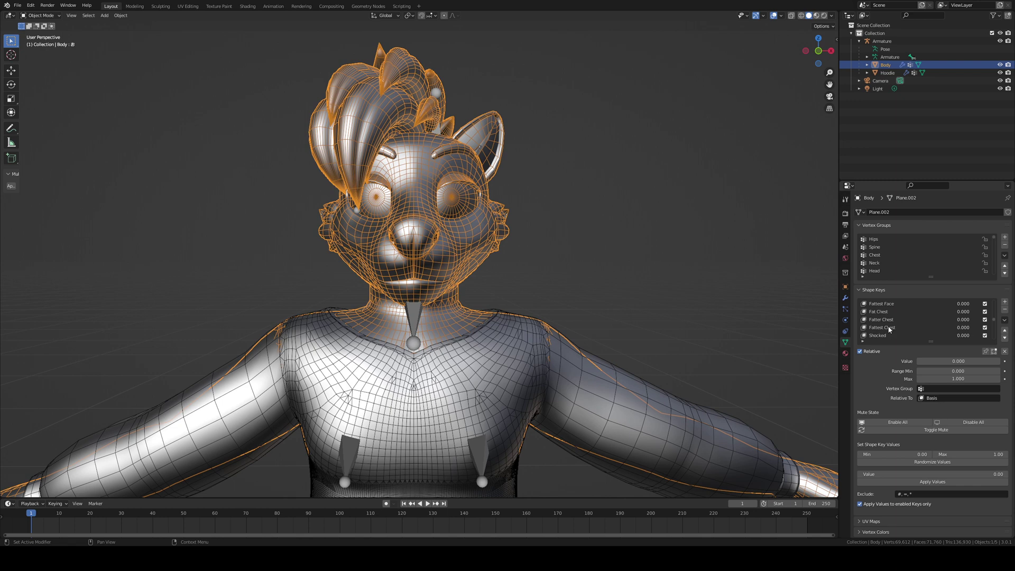
pyautogui.scroll(-5, 891, 328)
pyautogui.scroll(10, 889, 323)
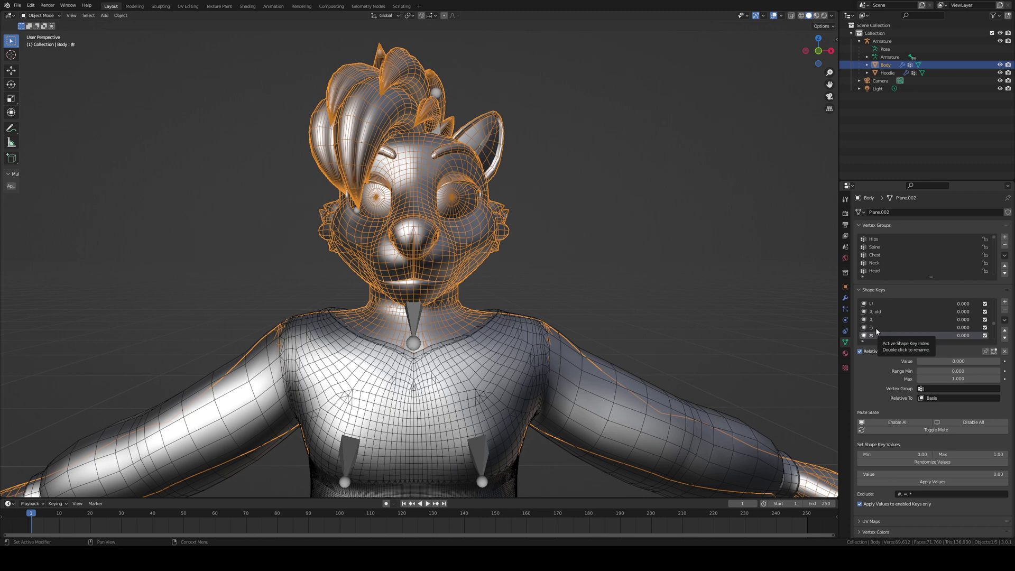
pyautogui.scroll(1, 877, 331)
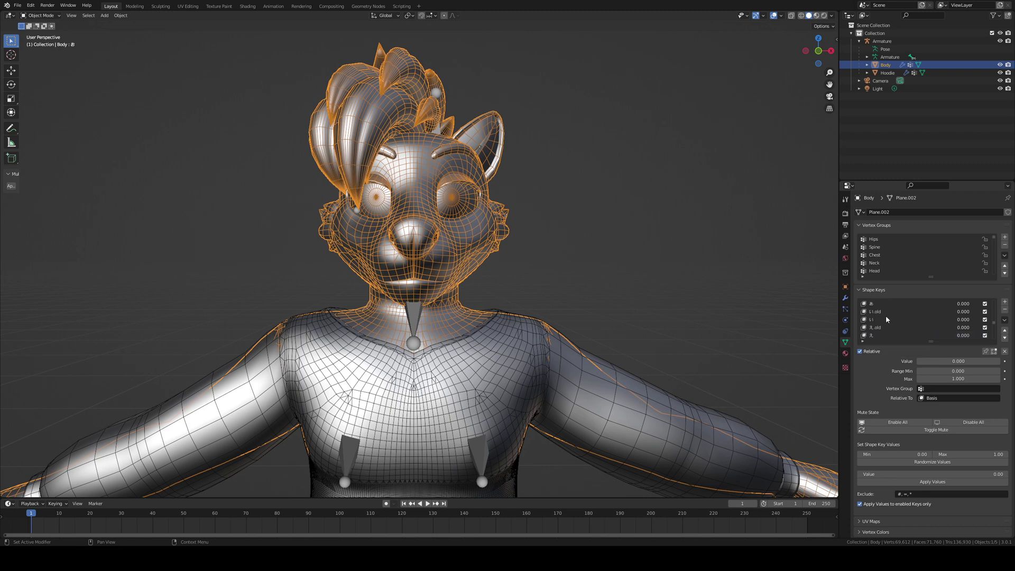
pyautogui.scroll(4, 888, 317)
pyautogui.scroll(5, 894, 315)
pyautogui.scroll(6, 894, 315)
pyautogui.click(888, 312)
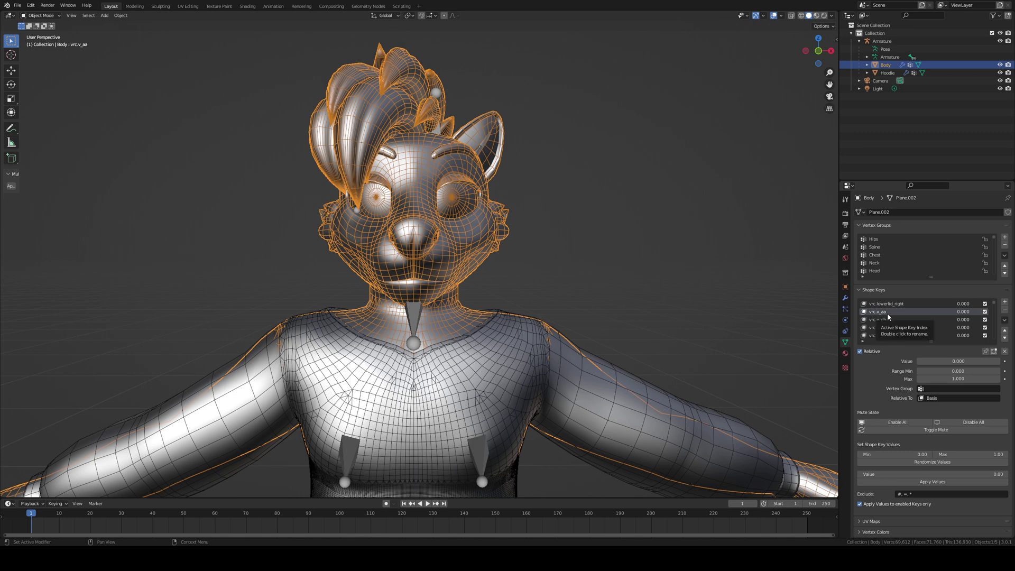
pyautogui.scroll(-2, 888, 317)
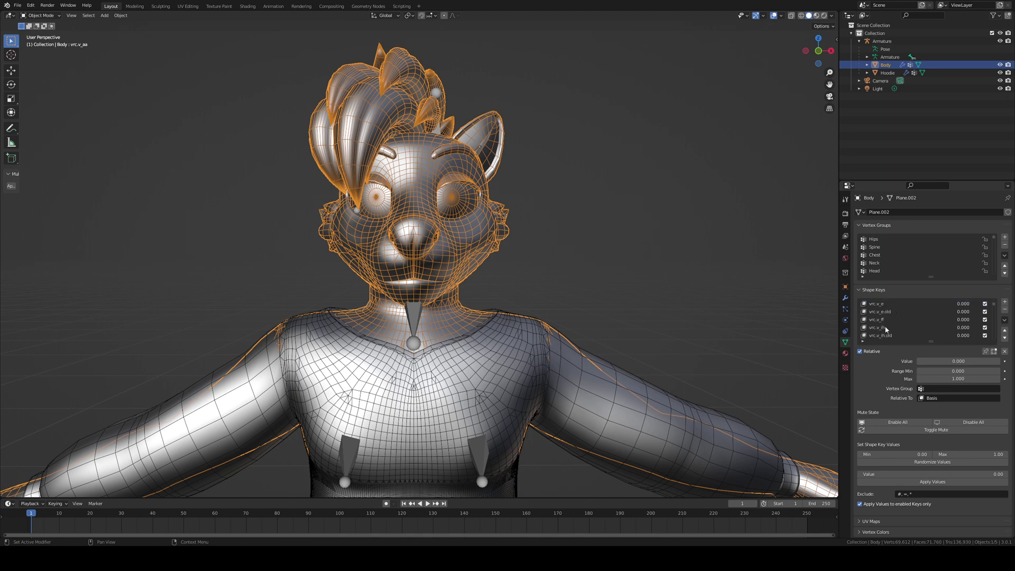
pyautogui.click(886, 329)
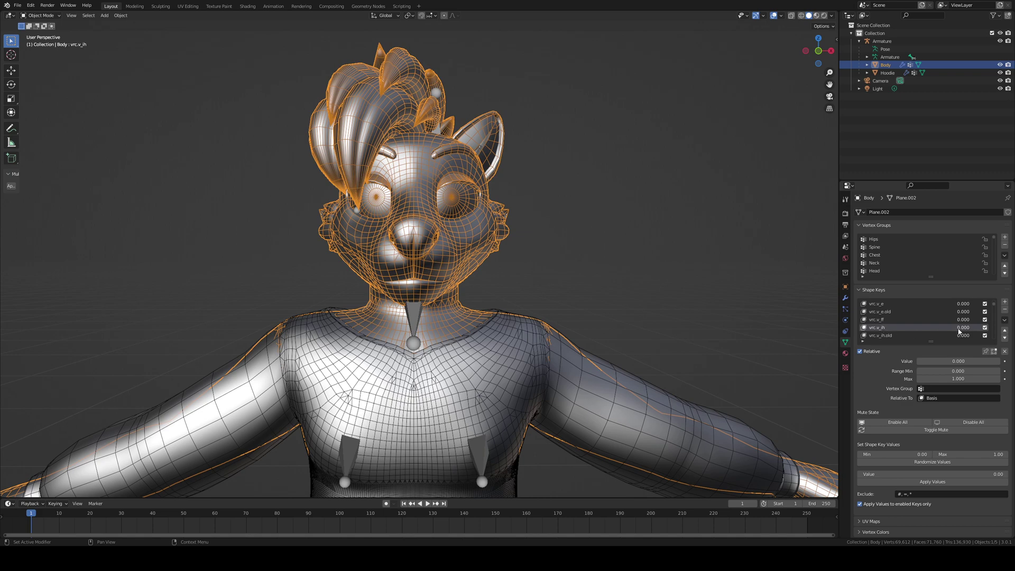
pyautogui.moveTo(961, 332); pyautogui.dragTo(1007, 332)
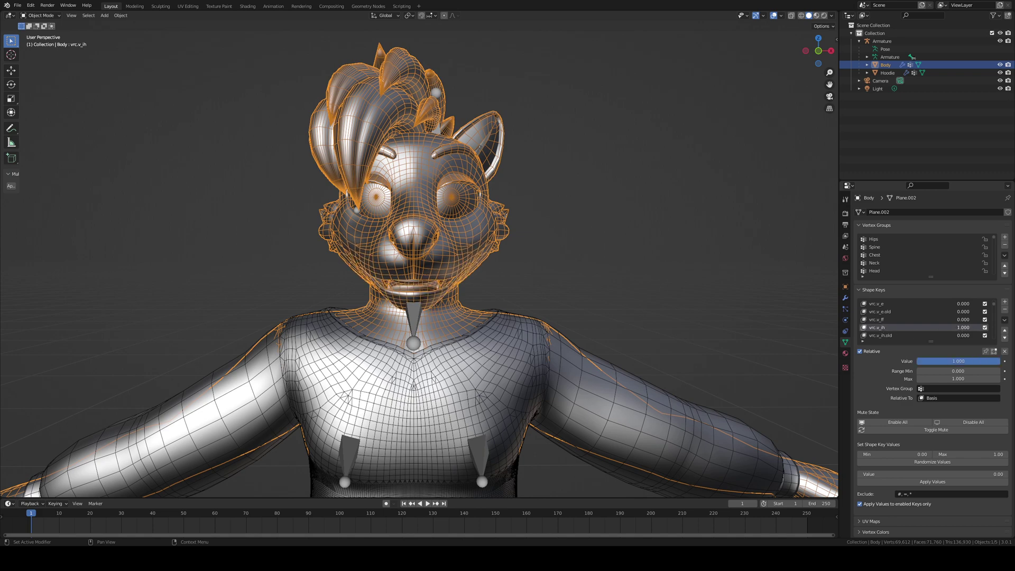
pyautogui.moveTo(523, 288)
pyautogui.mouseDown(button='middle')
pyautogui.moveTo(562, 274)
pyautogui.moveTo(480, 286)
pyautogui.moveTo(513, 288)
pyautogui.mouseUp(button='middle')
pyautogui.moveTo(959, 332); pyautogui.dragTo(947, 330)
pyautogui.scroll(-2, 938, 325)
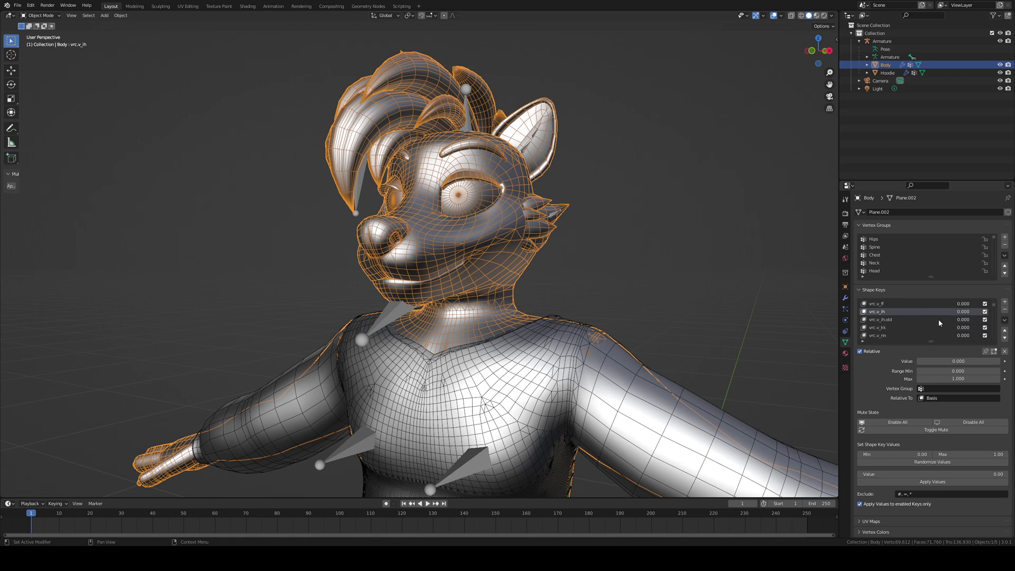
pyautogui.scroll(-1, 938, 318)
pyautogui.scroll(-1, 938, 319)
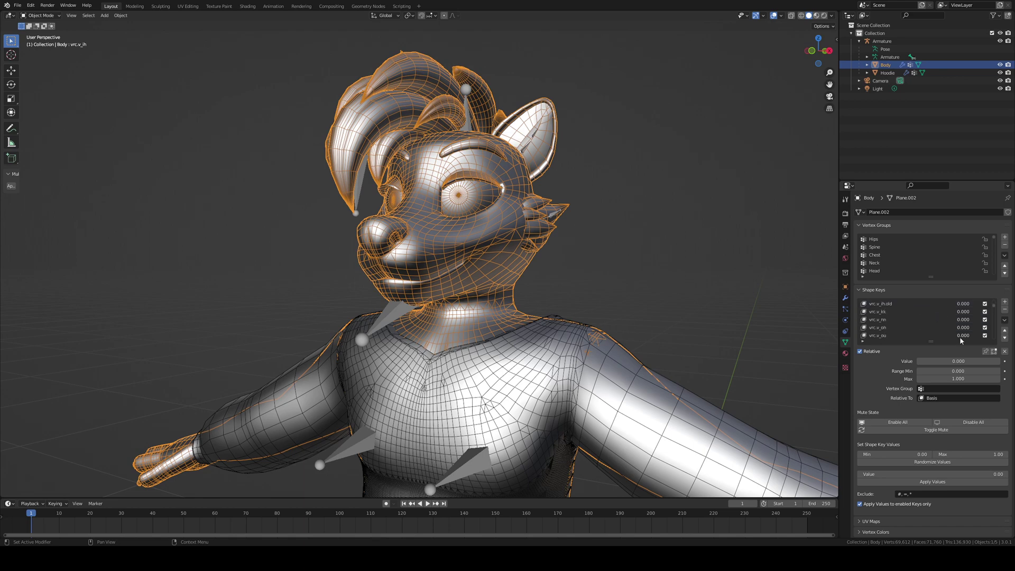
pyautogui.moveTo(961, 335); pyautogui.dragTo(983, 335)
pyautogui.moveTo(688, 286)
pyautogui.mouseDown(button='middle')
pyautogui.moveTo(665, 287)
pyautogui.moveTo(702, 290)
pyautogui.moveTo(682, 290)
pyautogui.mouseUp(button='middle')
pyautogui.moveTo(968, 340); pyautogui.dragTo(939, 332)
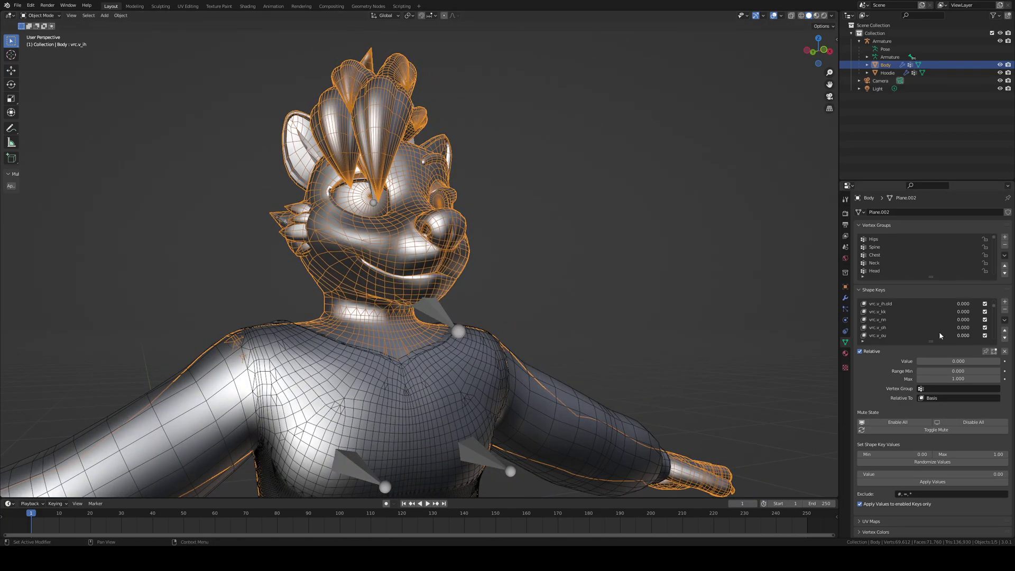
pyautogui.scroll(2, 890, 322)
pyautogui.scroll(3, 890, 322)
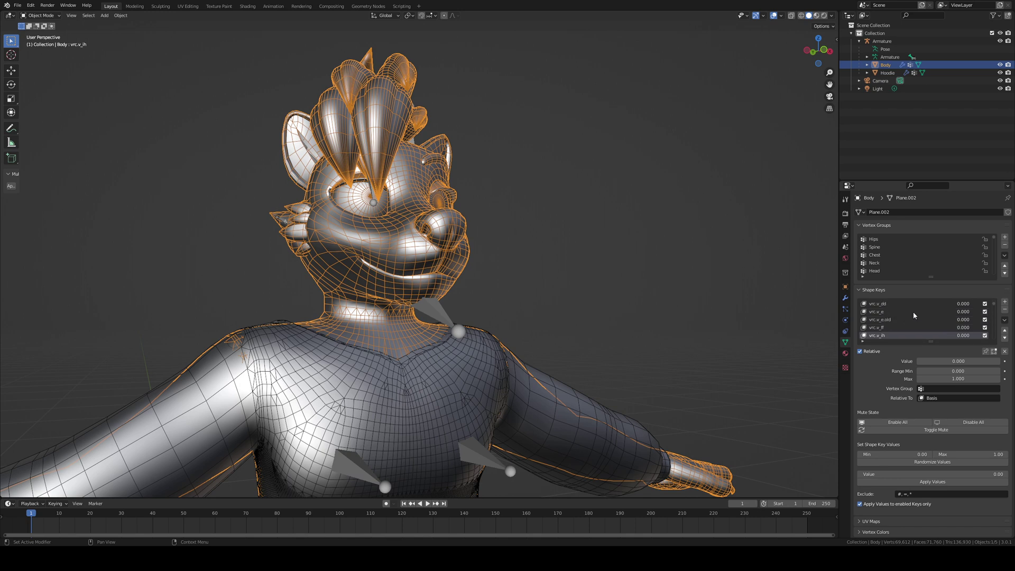
pyautogui.moveTo(957, 312)
pyautogui.mouseDown()
pyautogui.moveTo(988, 312)
pyautogui.moveTo(952, 311)
pyautogui.mouseUp()
pyautogui.scroll(-4, 932, 320)
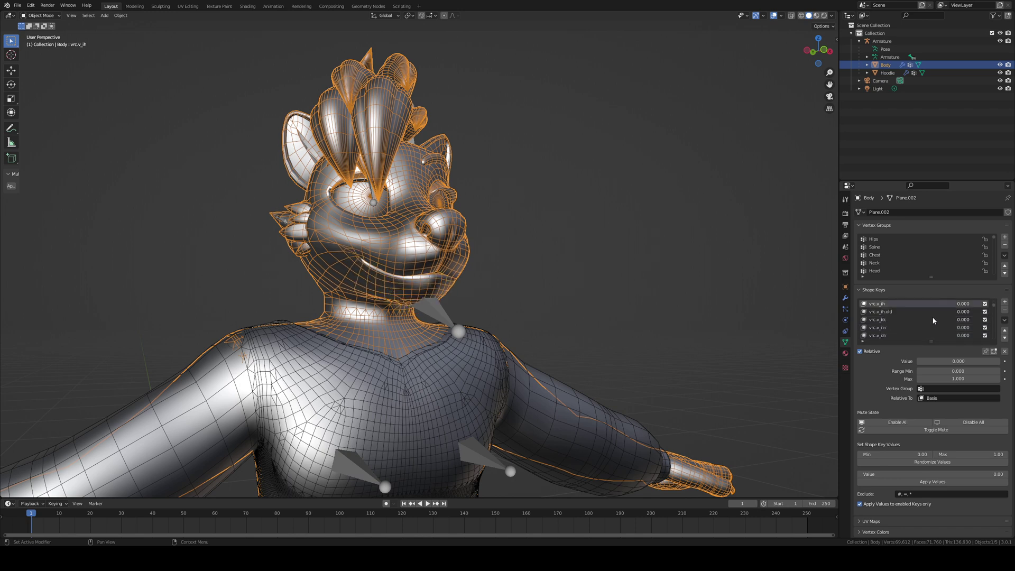
pyautogui.scroll(-2, 933, 320)
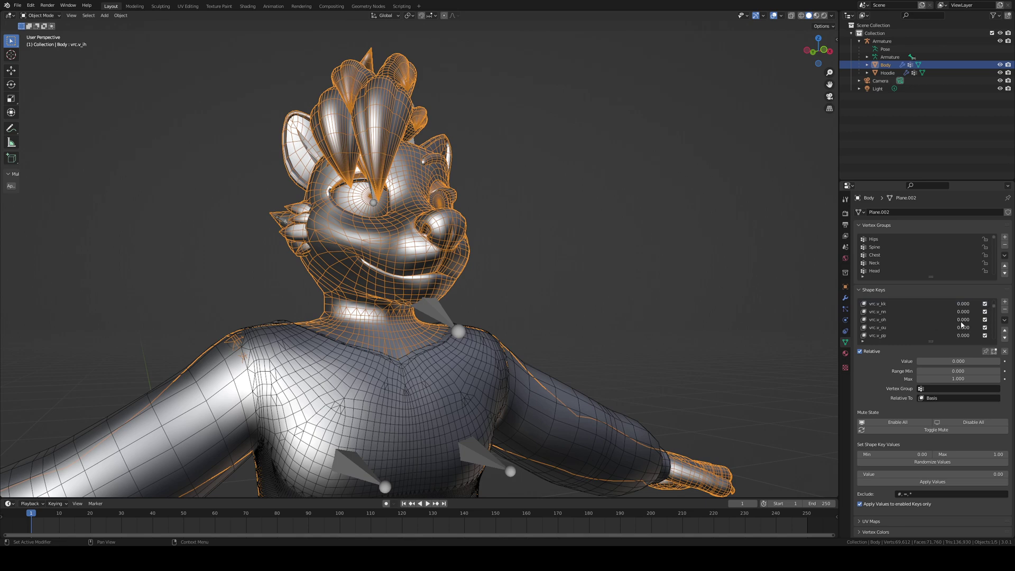
pyautogui.moveTo(961, 324)
pyautogui.mouseDown()
pyautogui.moveTo(999, 324)
pyautogui.moveTo(961, 325)
pyautogui.mouseUp()
pyautogui.moveTo(638, 254)
pyautogui.mouseDown(button='middle')
pyautogui.moveTo(614, 258)
pyautogui.moveTo(627, 250)
pyautogui.mouseUp(button='middle')
pyautogui.click(638, 249)
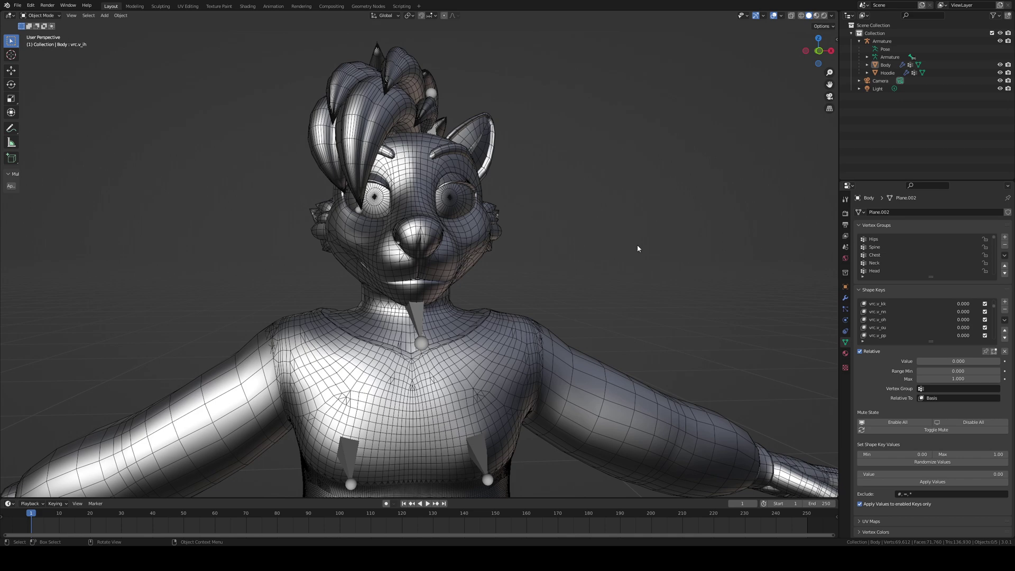
pyautogui.click(892, 65)
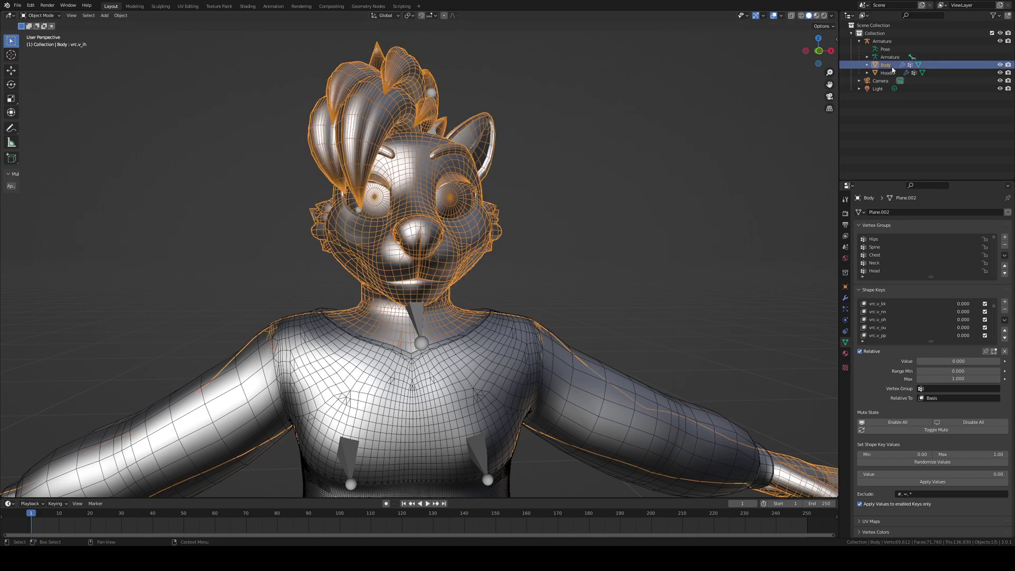
pyautogui.click(684, 194)
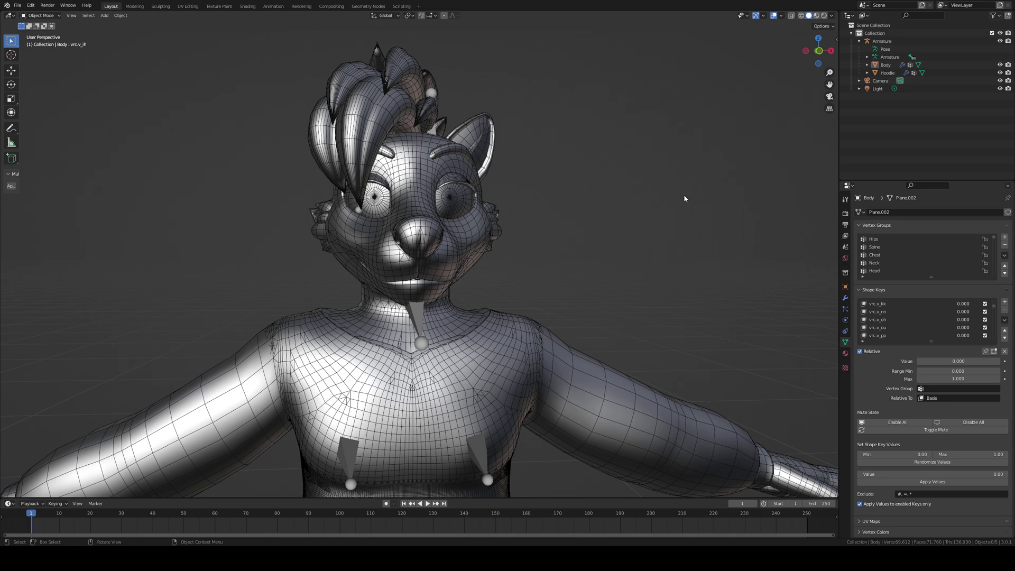
pyautogui.moveTo(697, 229); pyautogui.dragTo(679, 230, button='middle')
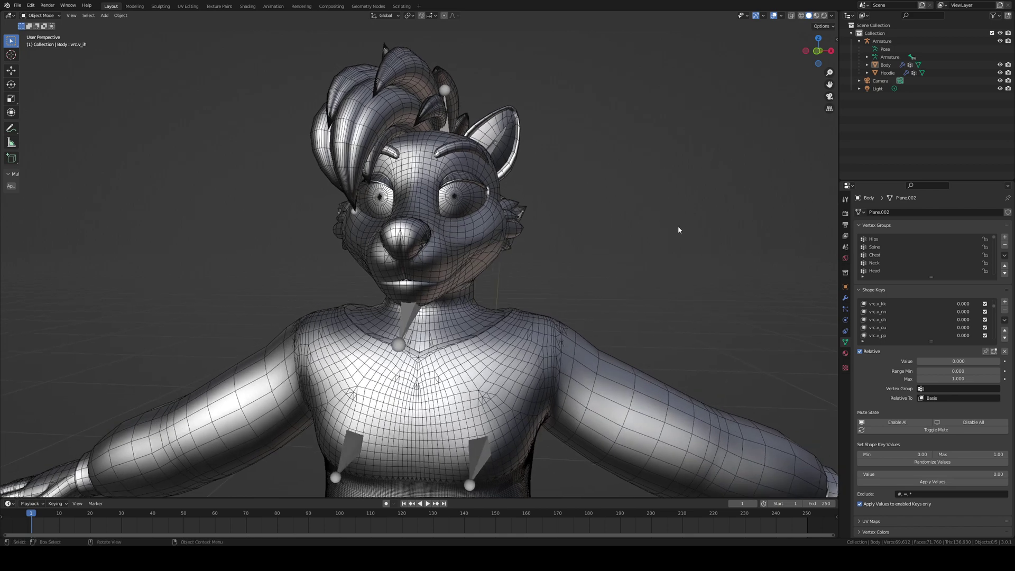